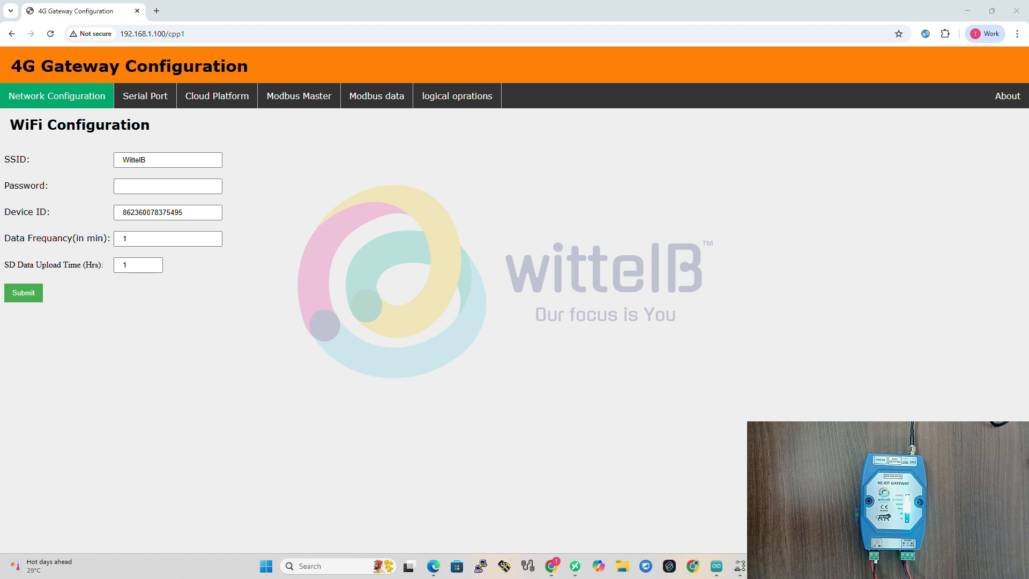
# Check in the Windows Wi-Fi settings that the computer is connected to the WIN-4G-GATEWAY network.
pyautogui.press('super+a')
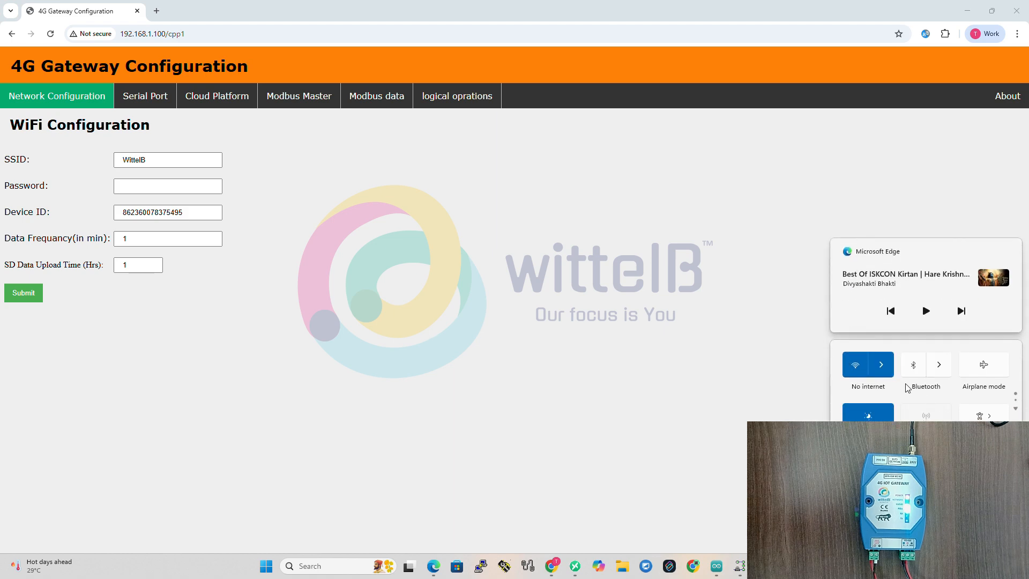
pyautogui.click(880, 366)
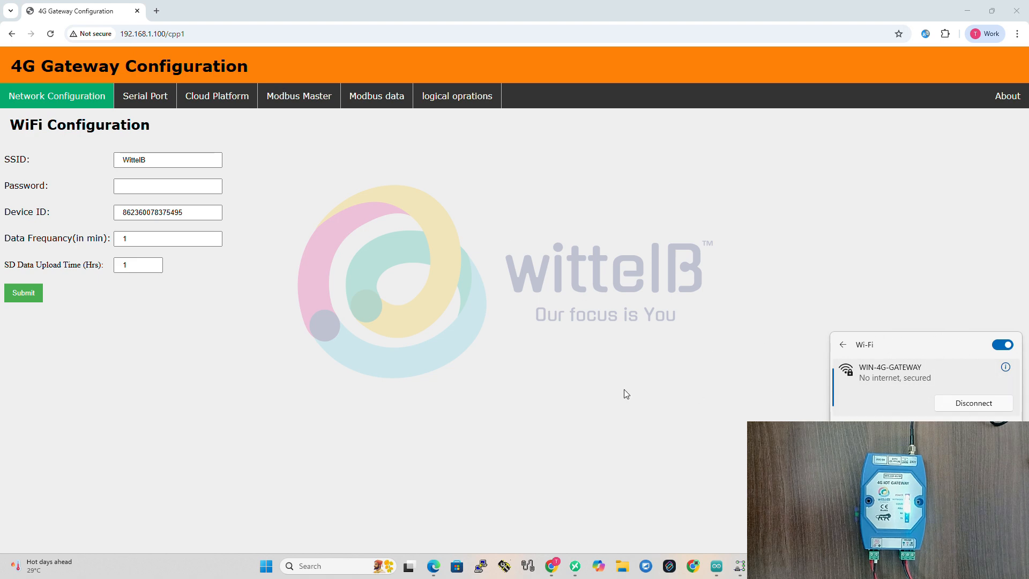
pyautogui.click(590, 385)
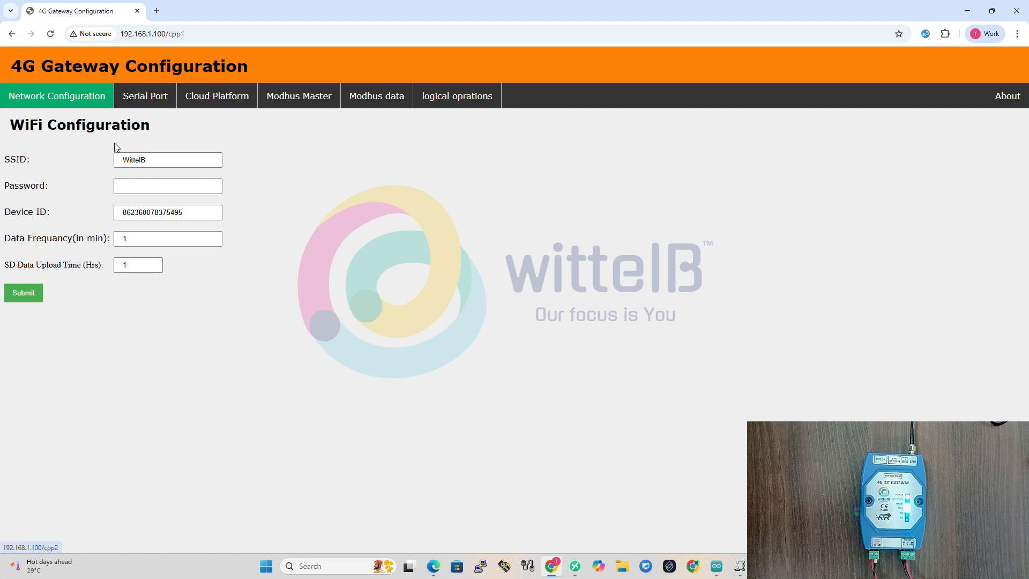
# Fill in the Wi-Fi password for the WittelB network from a saved entry in the WiFi configuration.
pyautogui.moveTo(10, 129); pyautogui.dragTo(174, 129)
pyautogui.click(216, 140)
pyautogui.click(176, 164)
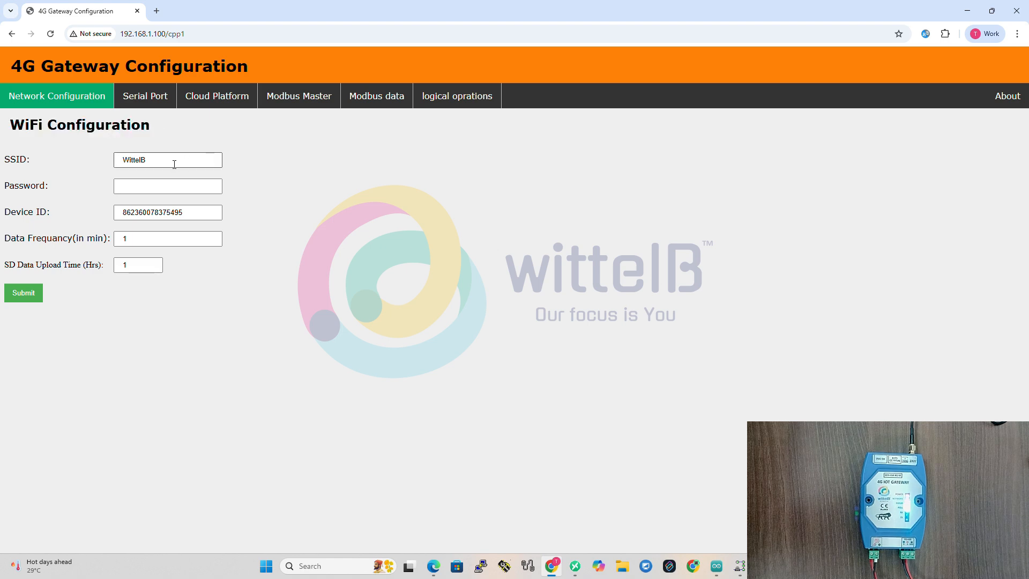
pyautogui.click(174, 164)
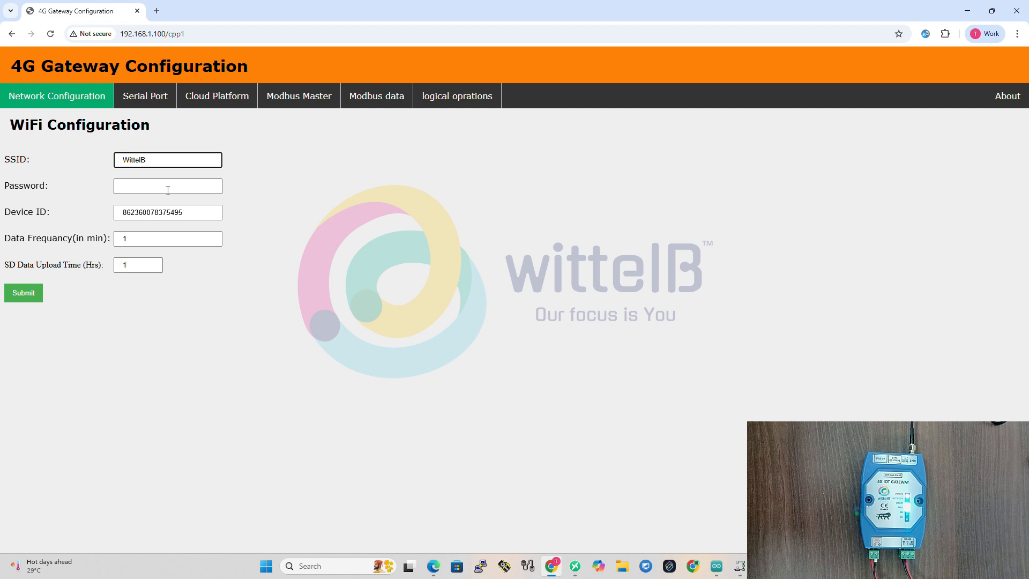
pyautogui.click(168, 191)
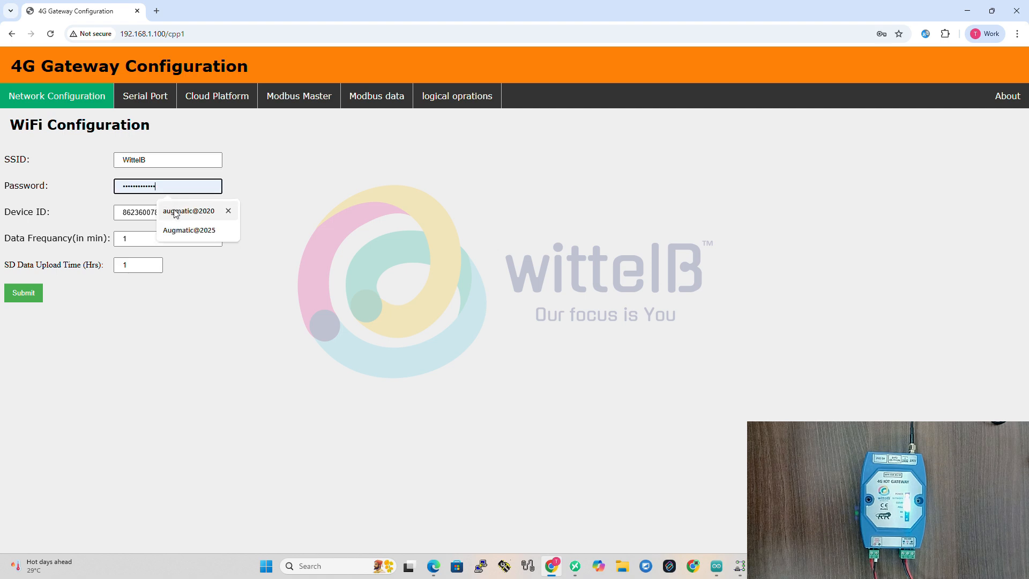
pyautogui.click(176, 214)
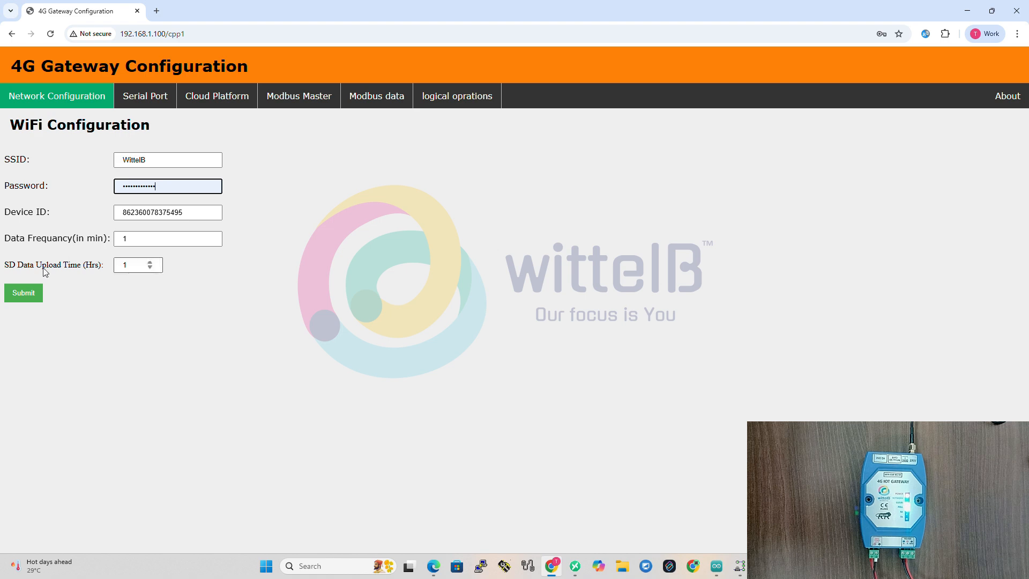
# Examine the data frequency and SD data upload time settings in the gateway's network configuration.
pyautogui.click(156, 96)
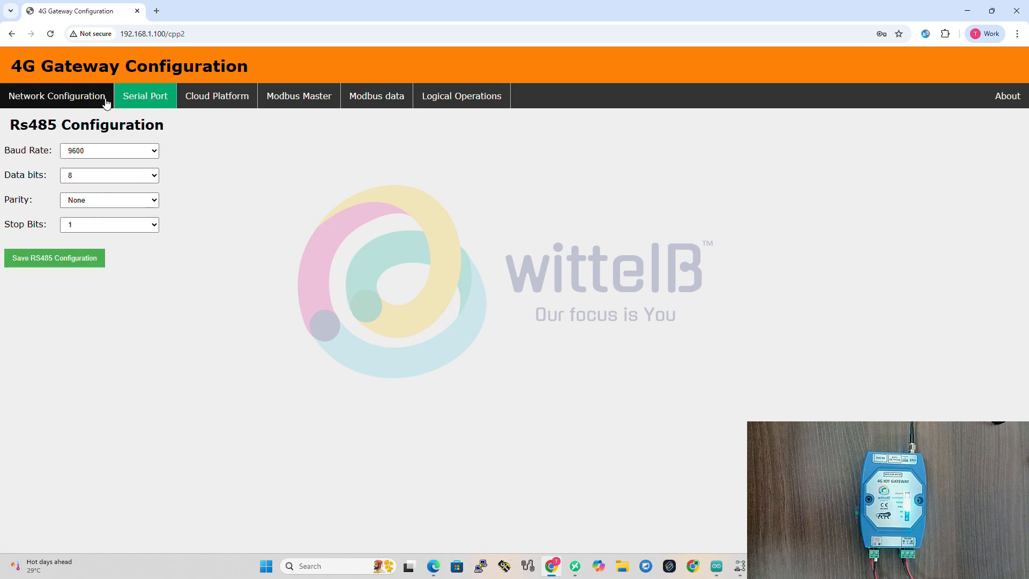
pyautogui.click(70, 98)
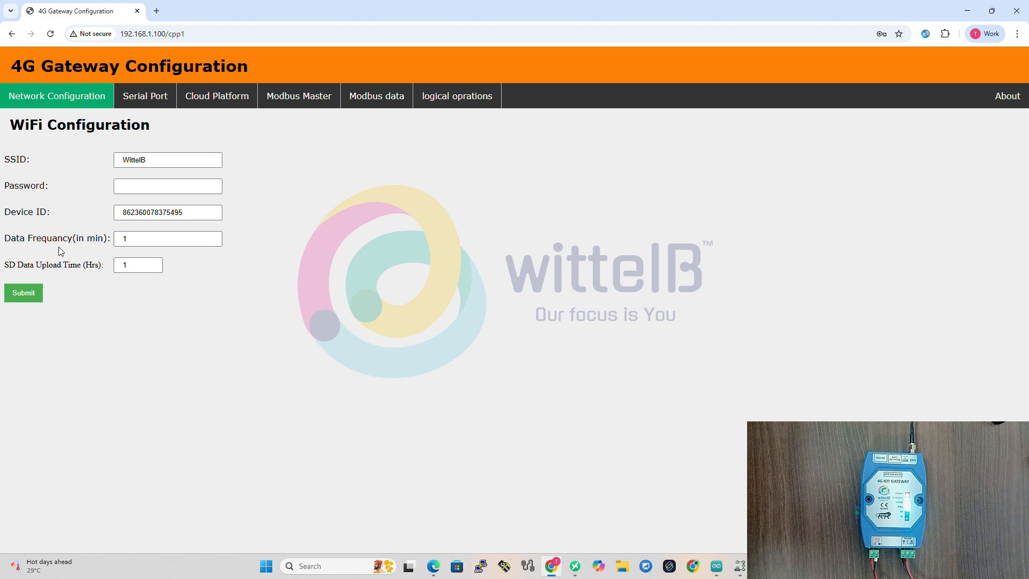
pyautogui.moveTo(10, 244); pyautogui.dragTo(105, 241)
pyautogui.click(144, 242)
pyautogui.click(144, 242)
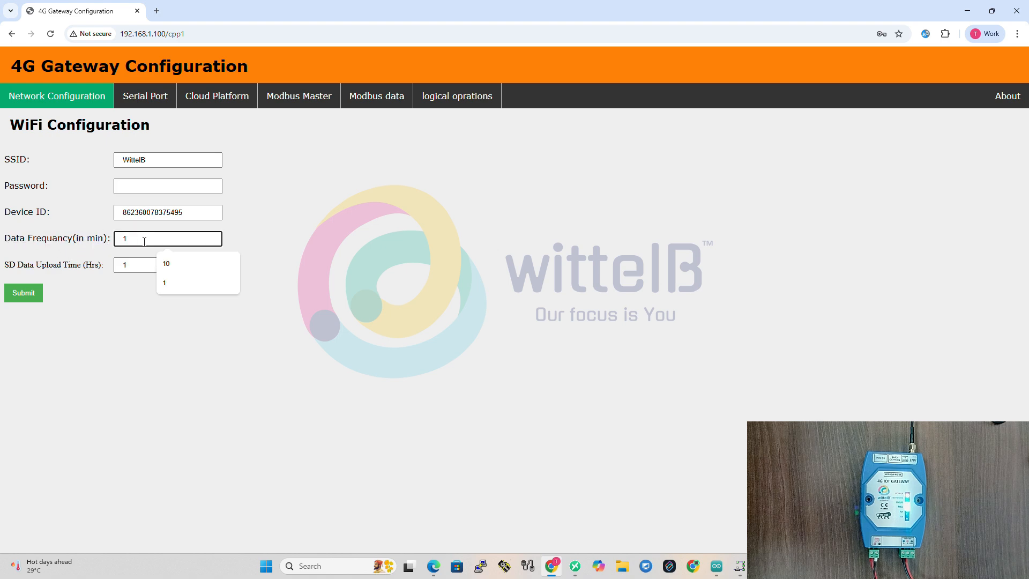
pyautogui.click(272, 224)
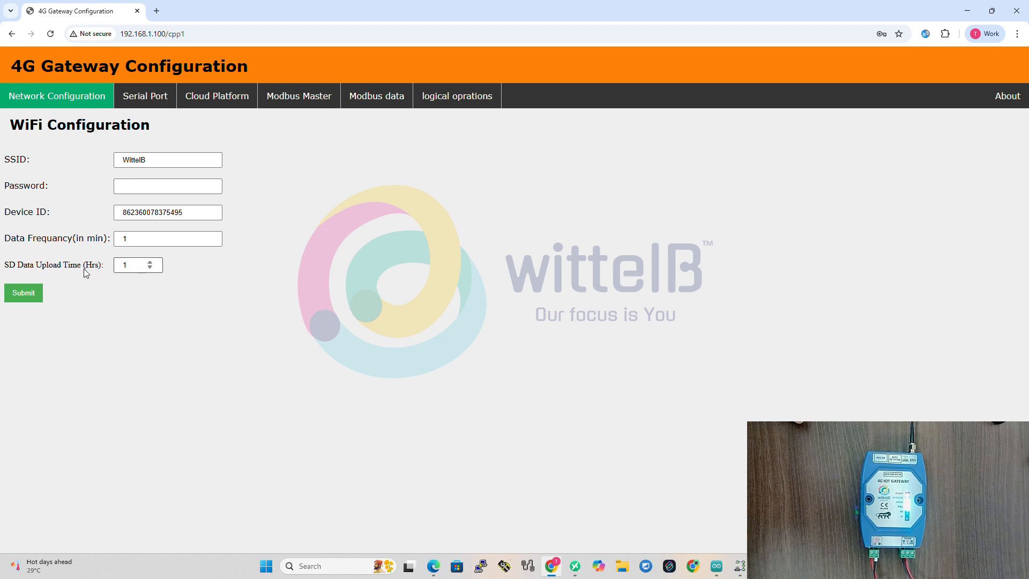
pyautogui.click(129, 266)
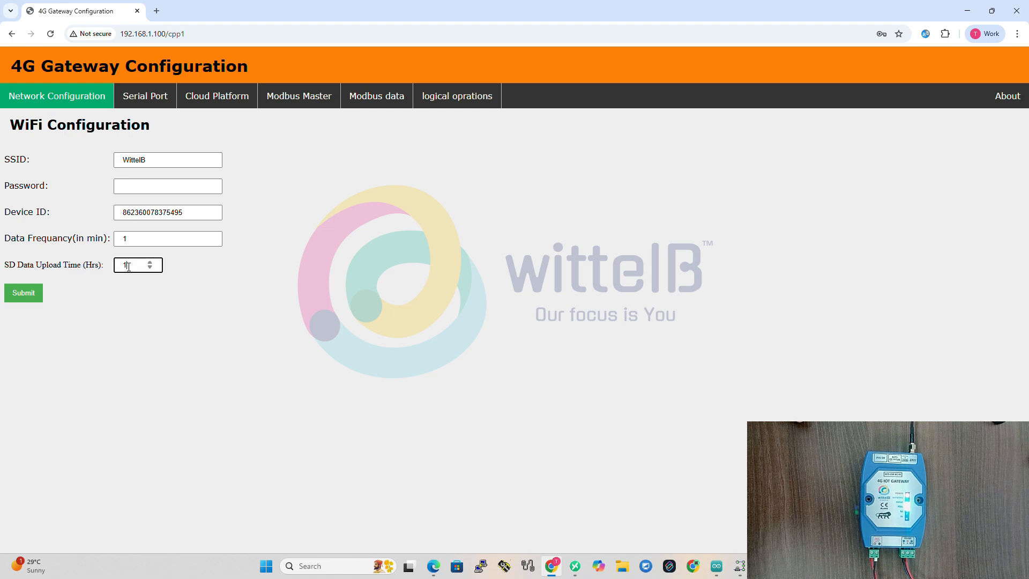
pyautogui.click(225, 271)
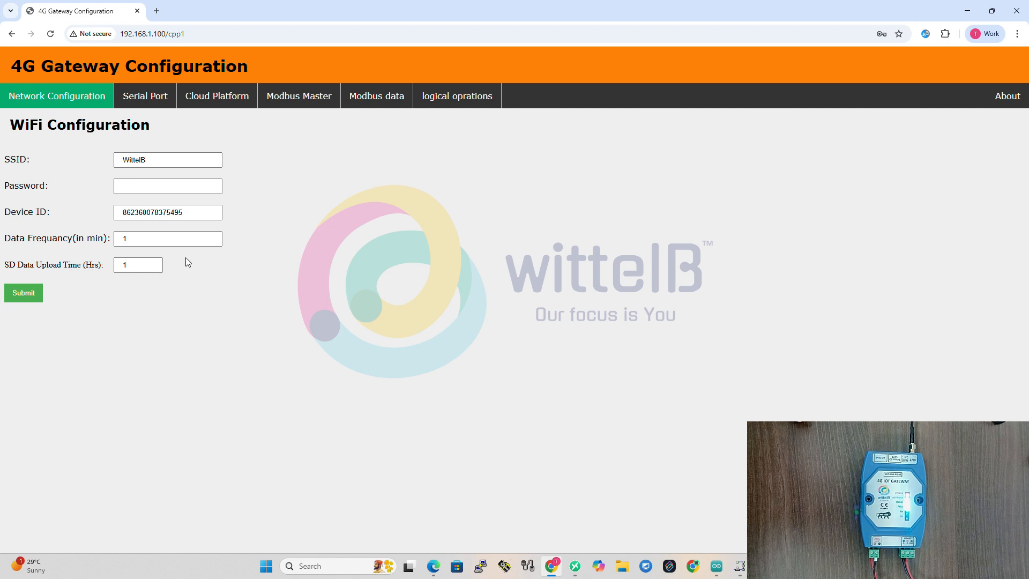
pyautogui.click(140, 266)
pyautogui.click(205, 262)
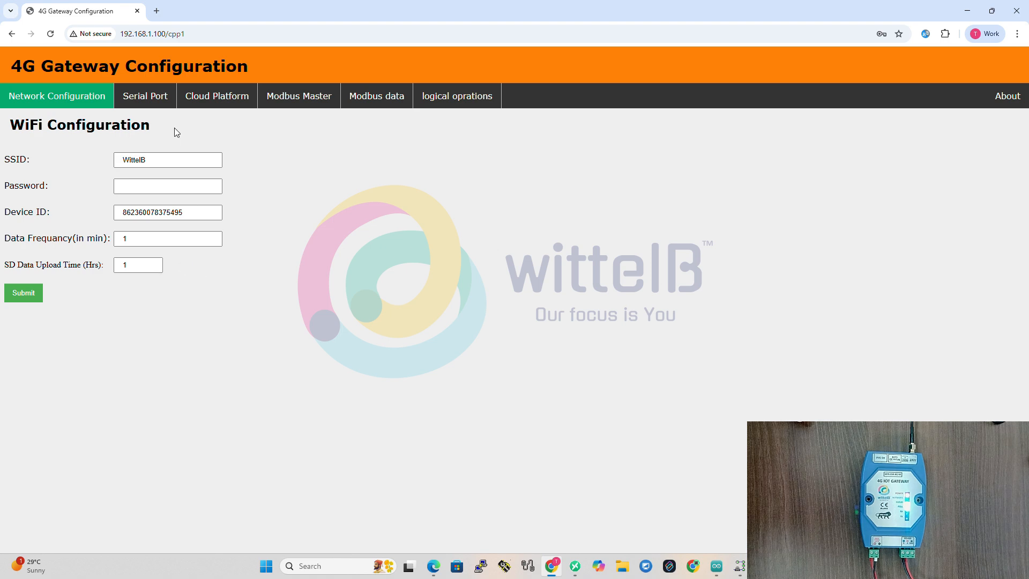
# Review the RS485 serial port settings: baud rate, data bits, parity and stop bits.
pyautogui.click(145, 99)
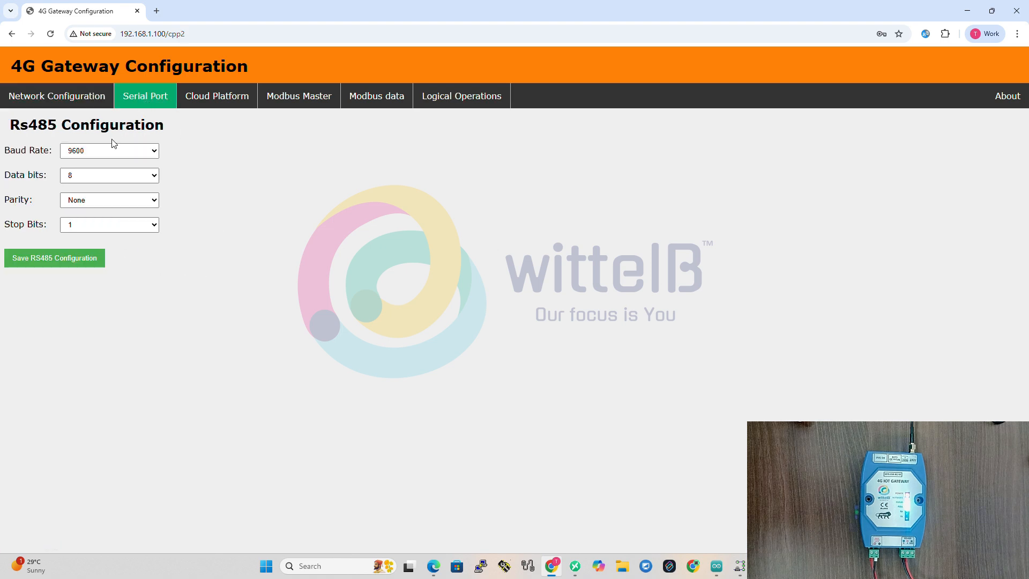
pyautogui.moveTo(14, 120); pyautogui.dragTo(174, 126)
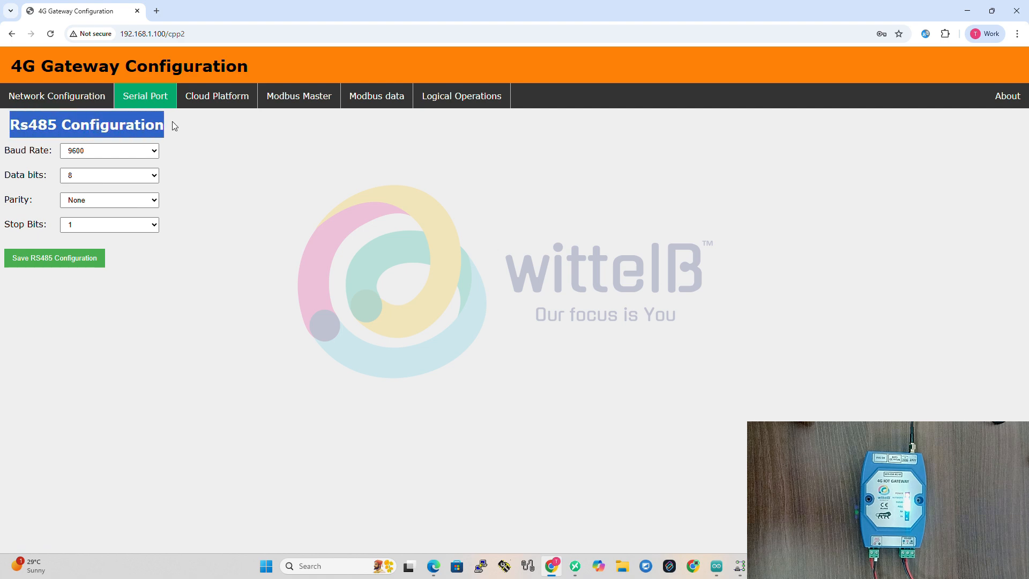
pyautogui.click(183, 181)
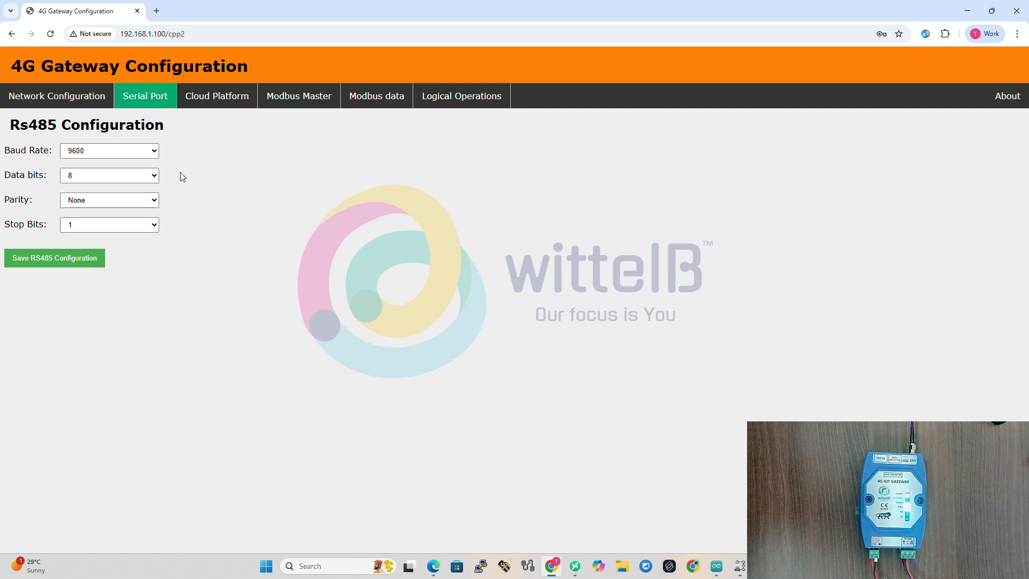
# Review the cloud platform settings, from host and port through the publish and subscribe topics to the login fields.
pyautogui.click(207, 102)
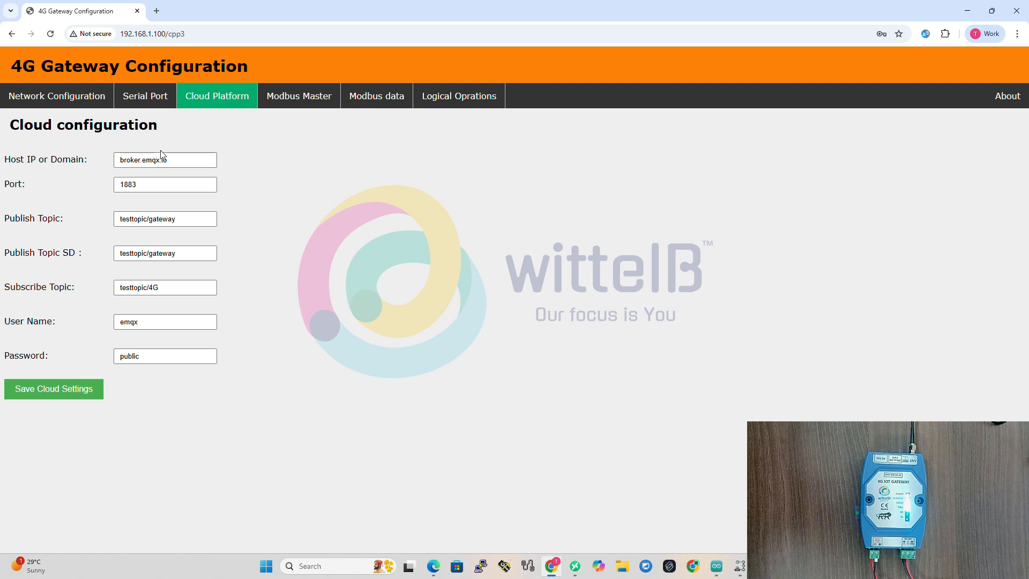
pyautogui.moveTo(178, 161); pyautogui.dragTo(114, 191)
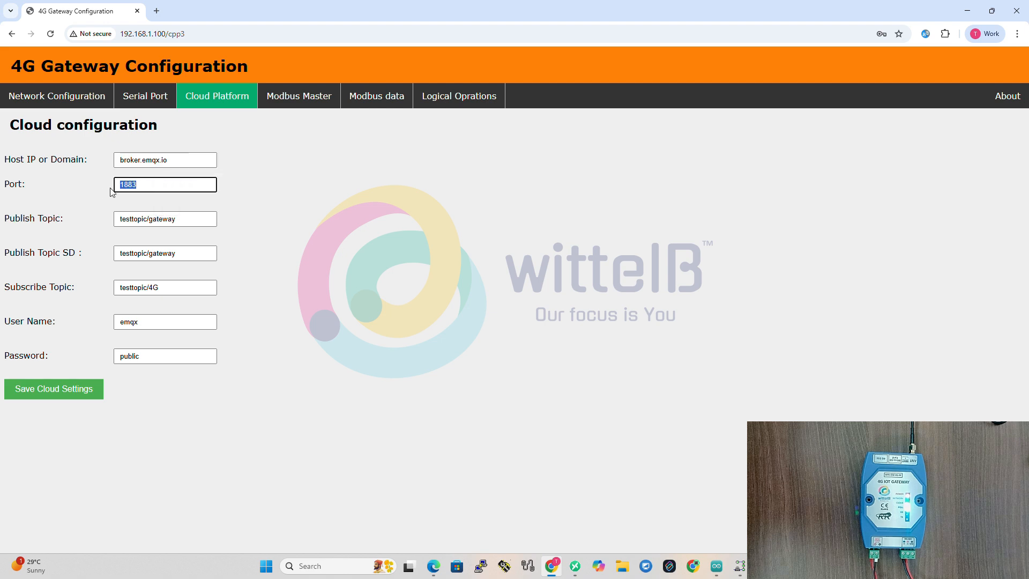
pyautogui.moveTo(179, 219); pyautogui.dragTo(115, 226)
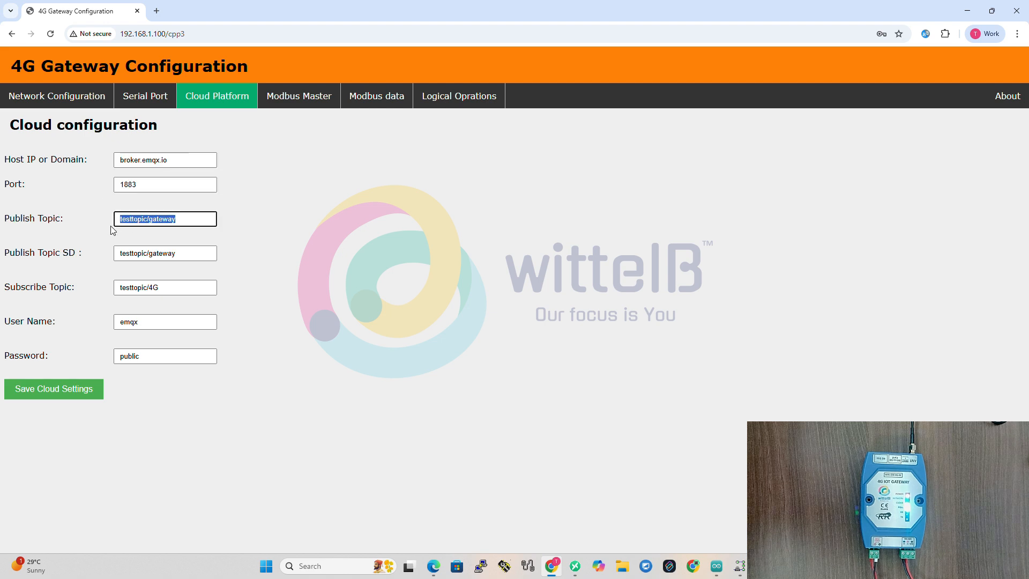
pyautogui.moveTo(185, 253); pyautogui.dragTo(108, 266)
pyautogui.moveTo(208, 287); pyautogui.dragTo(121, 292)
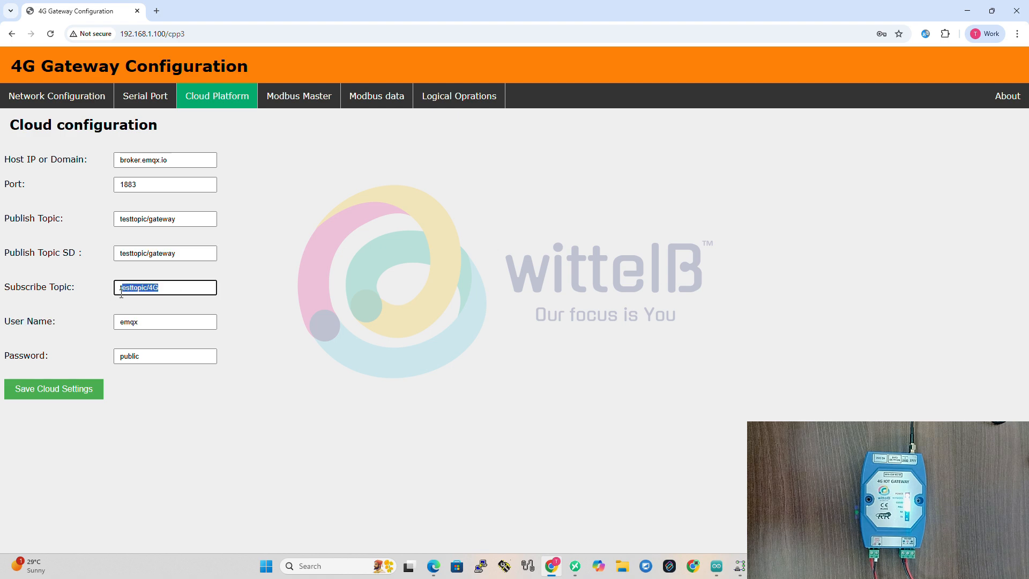
pyautogui.click(150, 323)
pyautogui.click(151, 356)
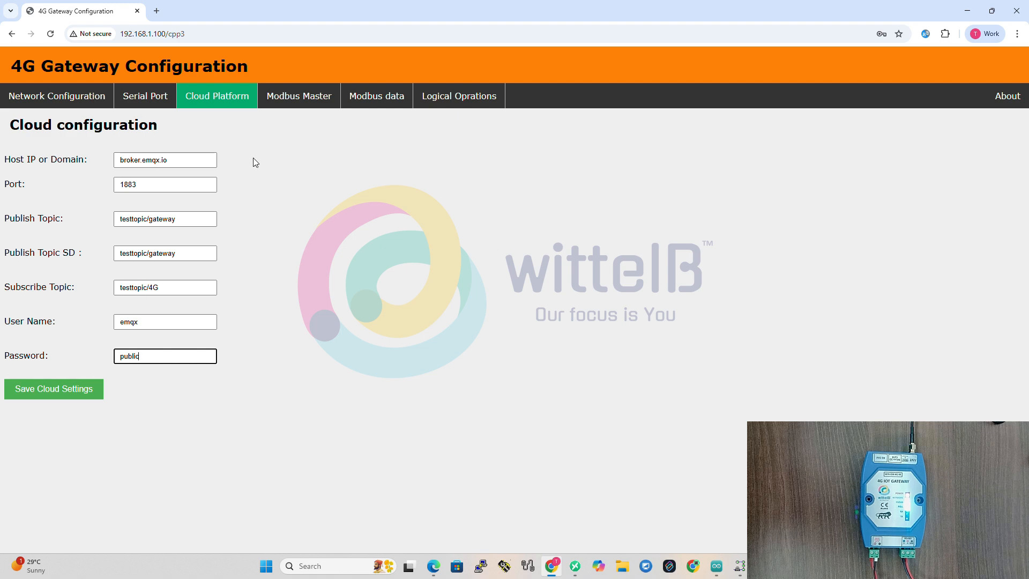
# Open the gateway's Modbus Master settings and compare them with the slave definition in the Modbus Slave program.
pyautogui.click(298, 97)
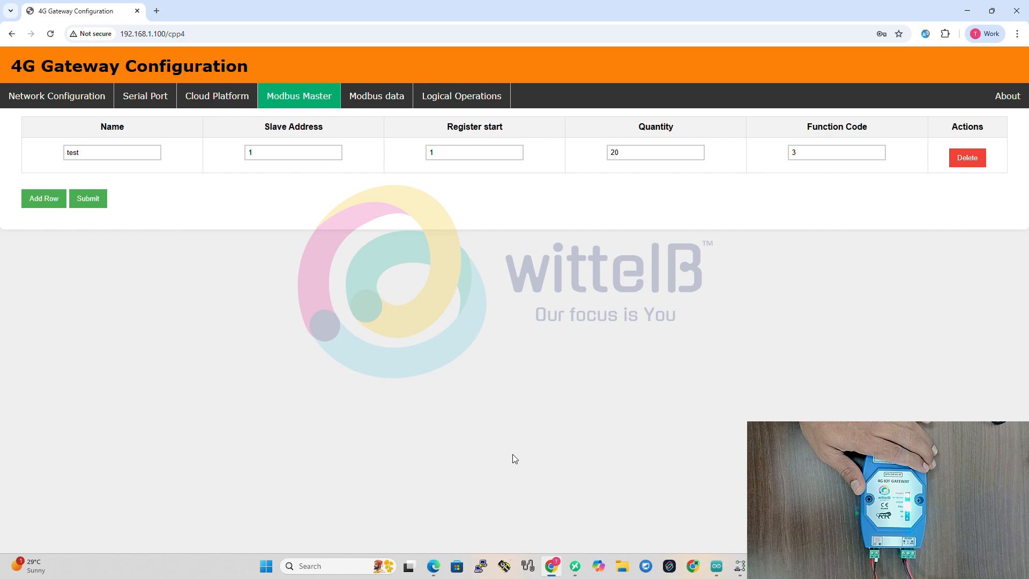
pyautogui.click(740, 566)
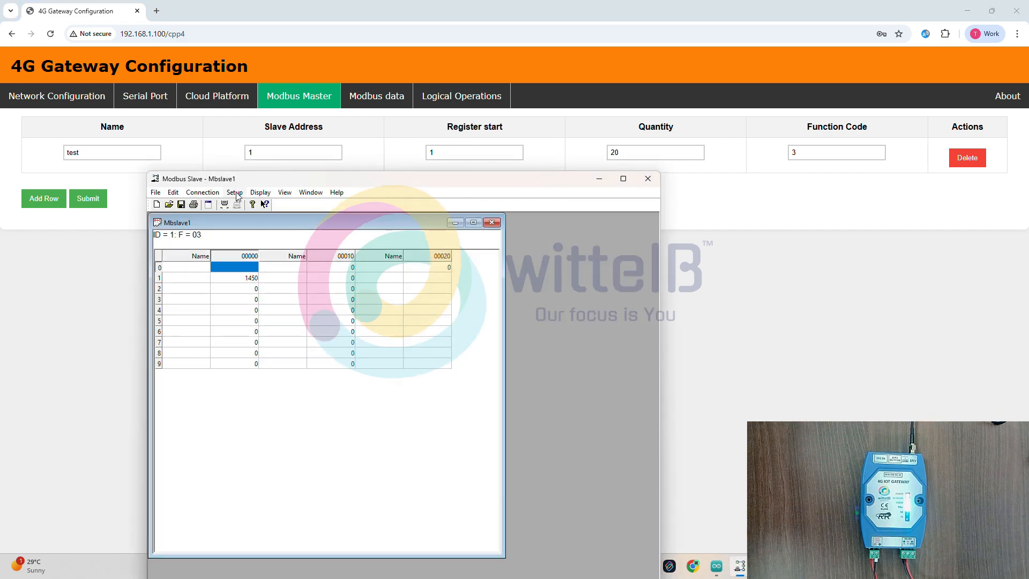
pyautogui.click(234, 193)
pyautogui.click(250, 206)
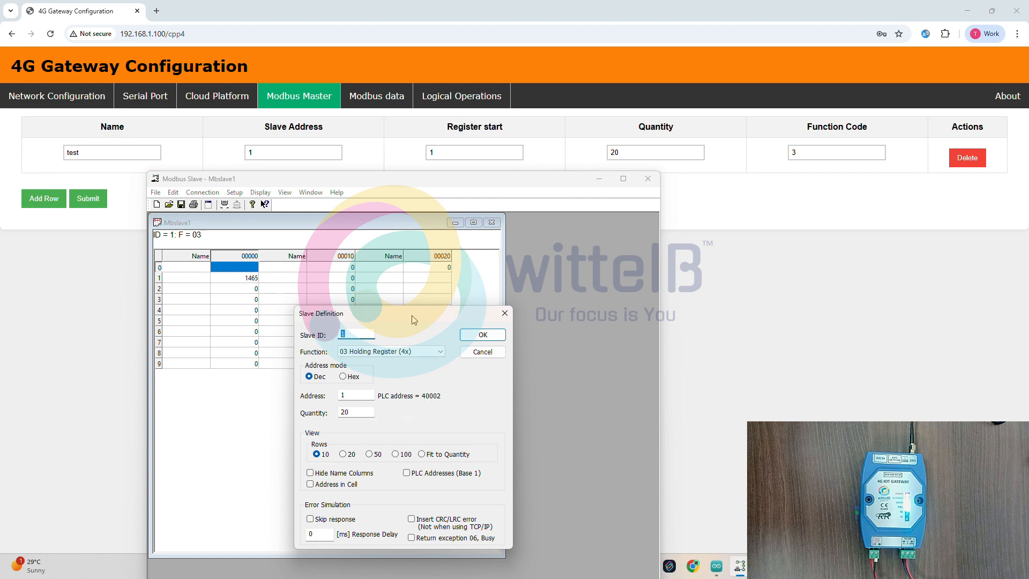
pyautogui.click(504, 312)
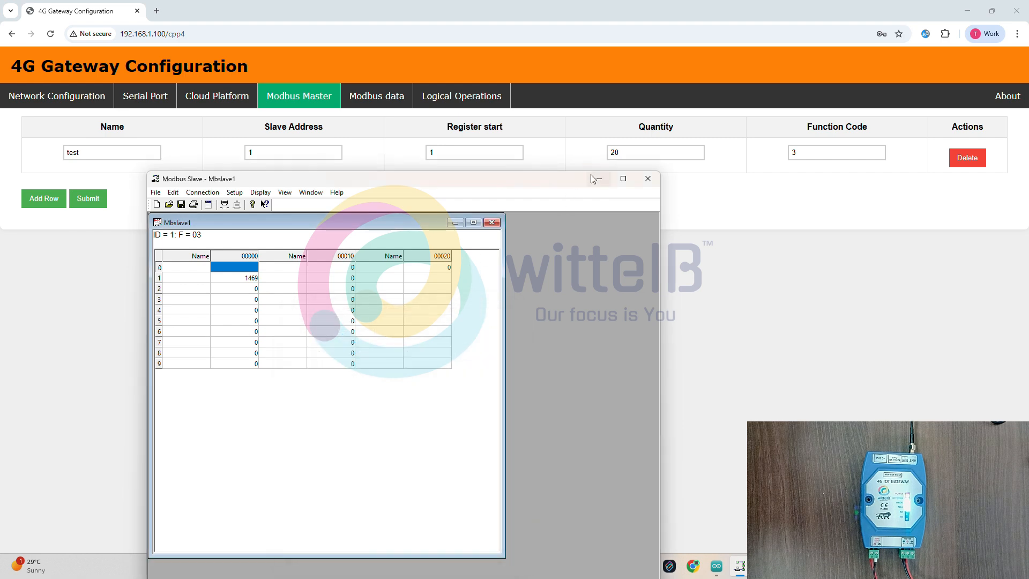
pyautogui.click(599, 181)
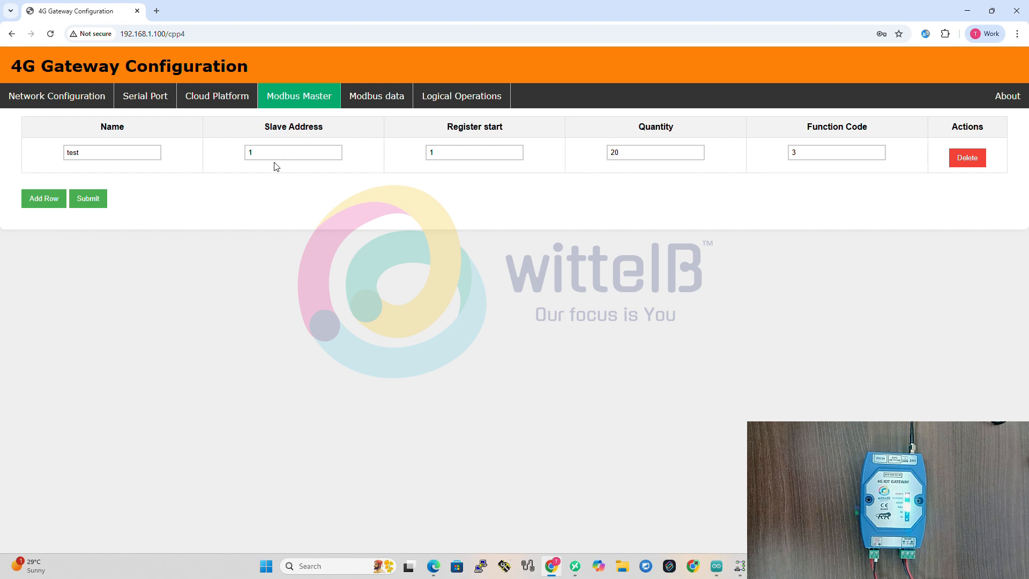
# Submit the Modbus data query for slave ID 1, register start 1, quantity 20, function code 3, and fetch the register values.
pyautogui.click(383, 101)
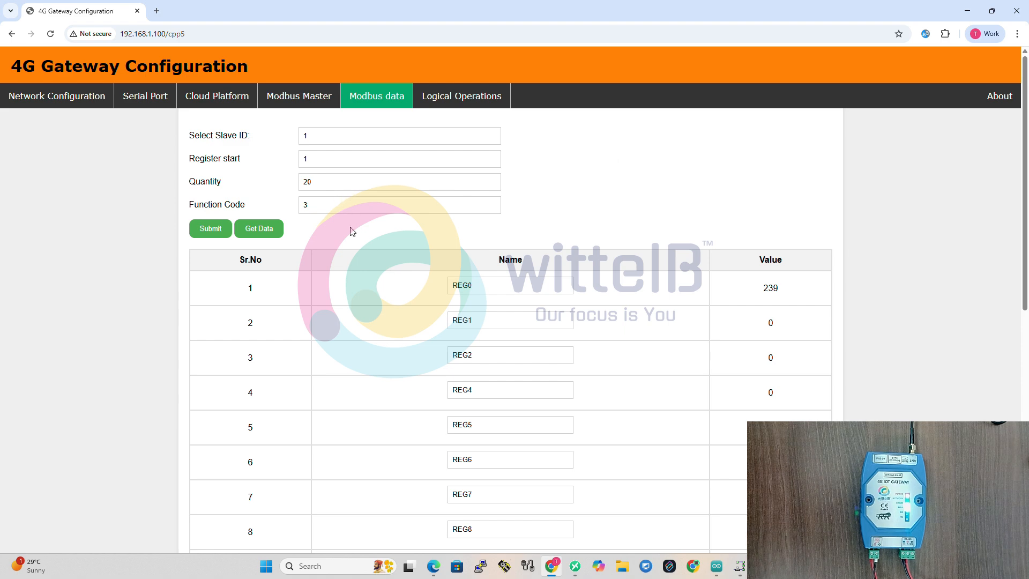
pyautogui.click(218, 231)
pyautogui.click(263, 229)
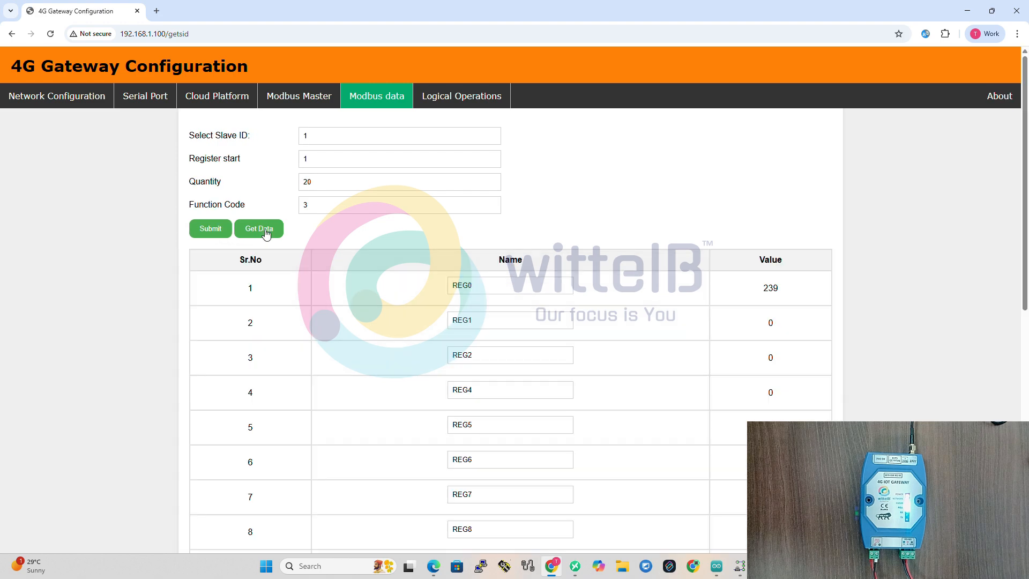
pyautogui.doubleClick(763, 289)
pyautogui.click(800, 292)
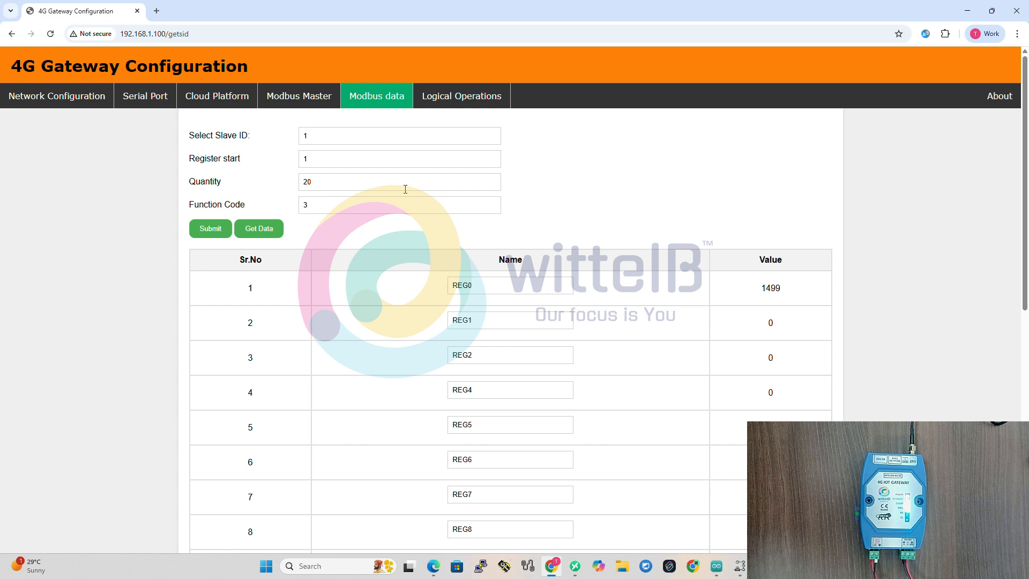
# Review the logical operation settings: slave address, the available arithmetic operations, register address and offset value.
pyautogui.click(448, 104)
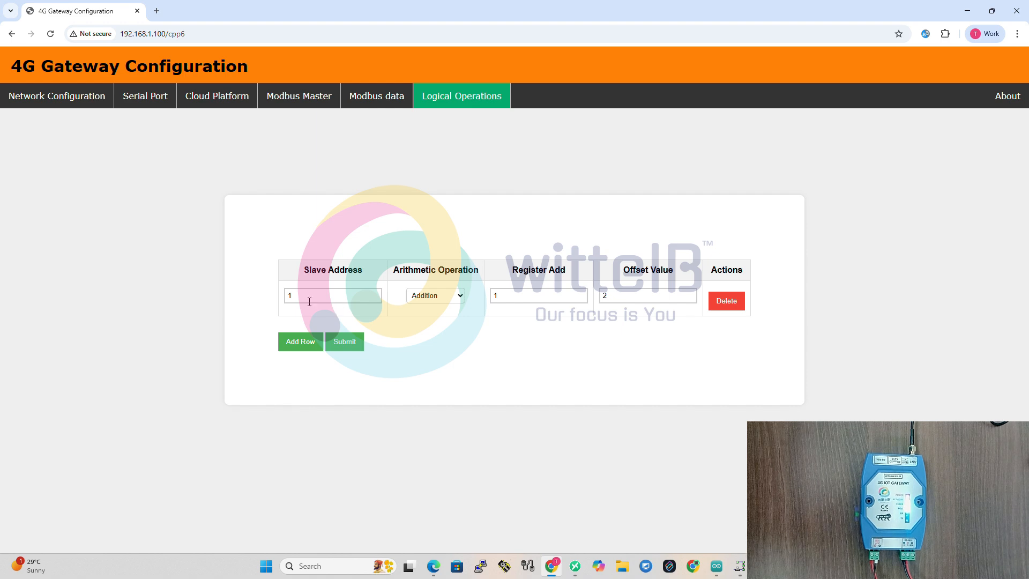
pyautogui.moveTo(310, 302); pyautogui.dragTo(271, 304)
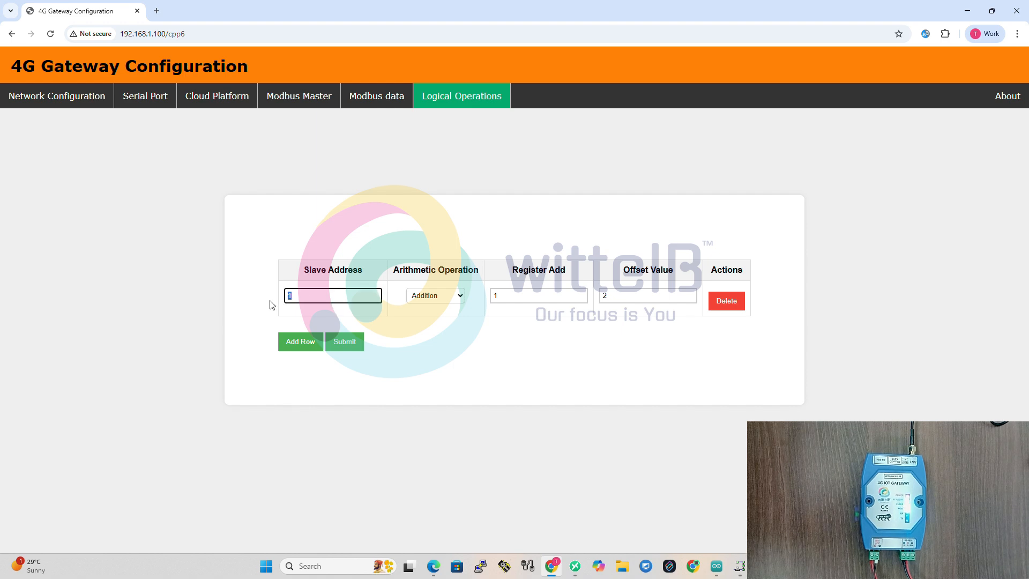
pyautogui.click(435, 296)
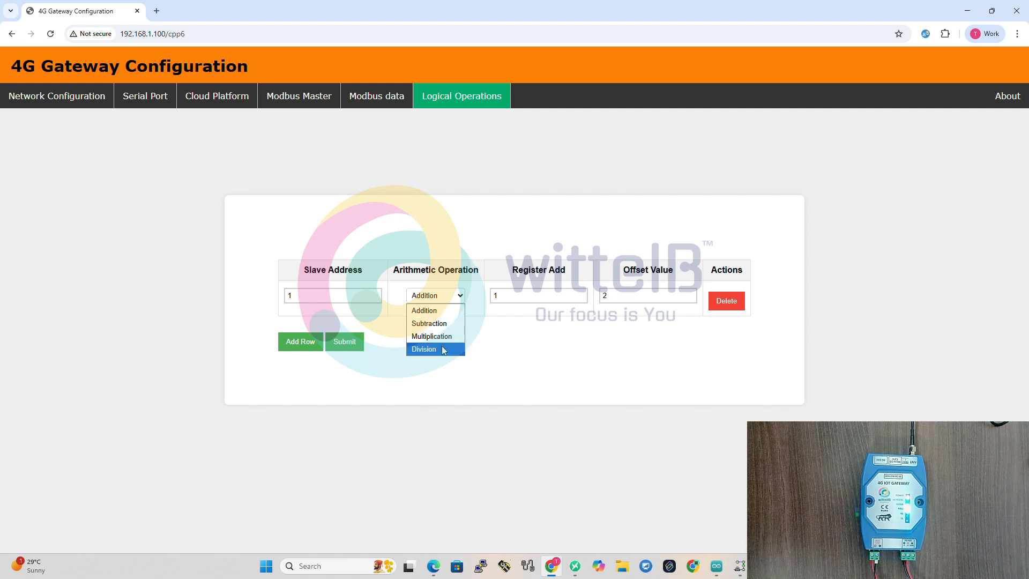
pyautogui.click(500, 348)
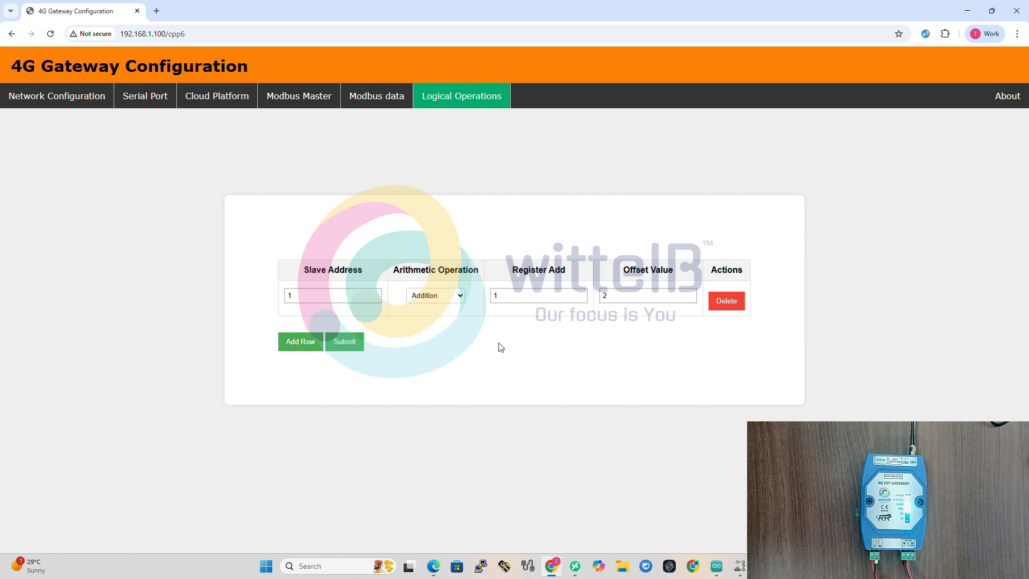
pyautogui.doubleClick(530, 297)
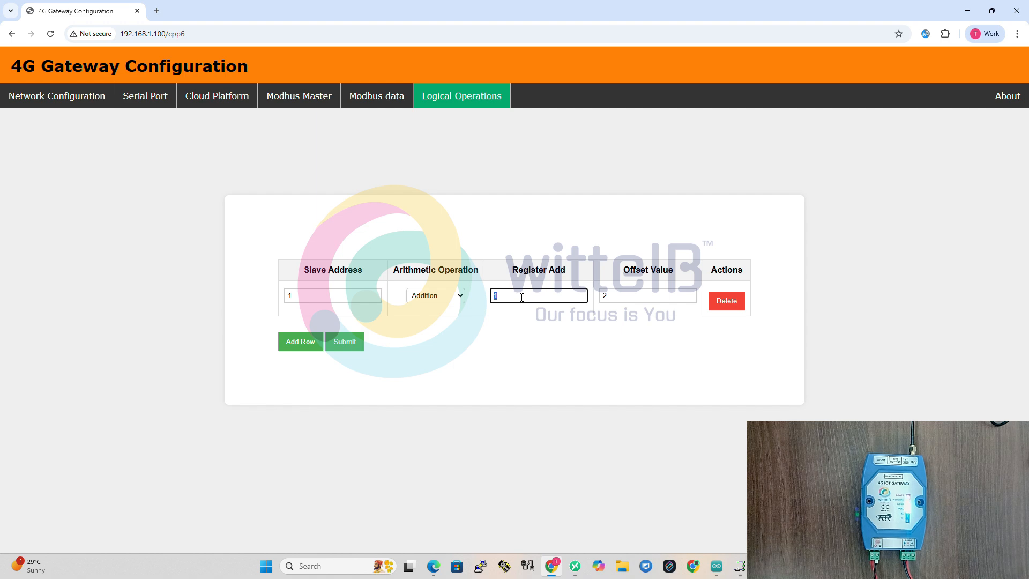
pyautogui.click(541, 328)
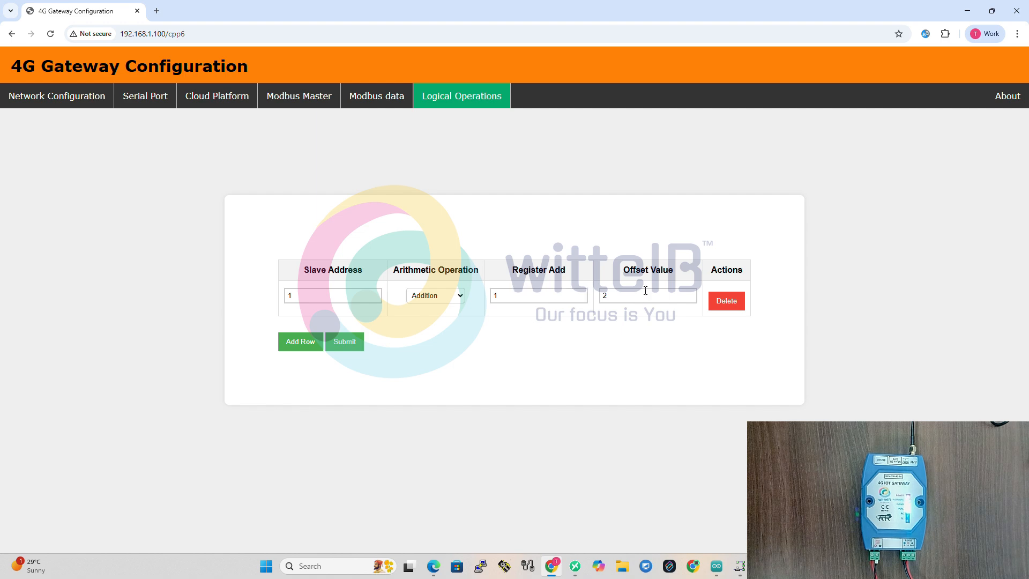
pyautogui.click(621, 297)
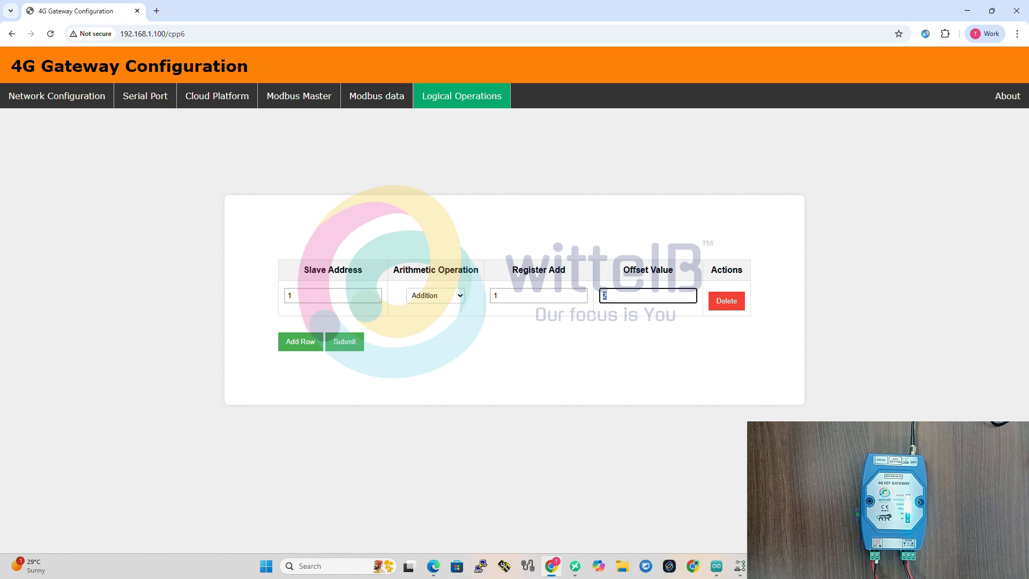
# Open the computer's list of available Wi-Fi networks and choose a network other than the gateway's hotspot.
pyautogui.click(947, 565)
pyautogui.click(882, 379)
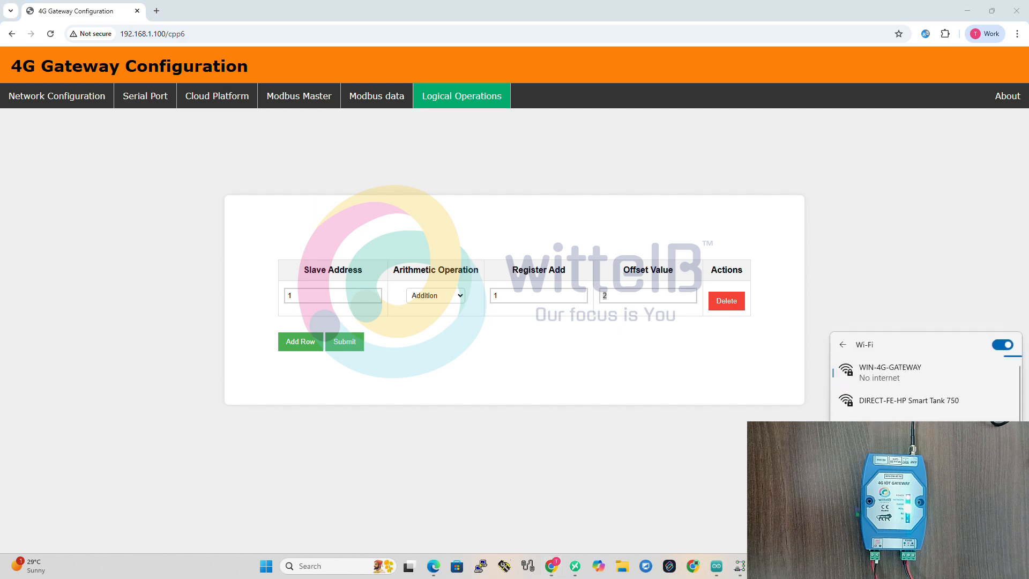
pyautogui.click(918, 416)
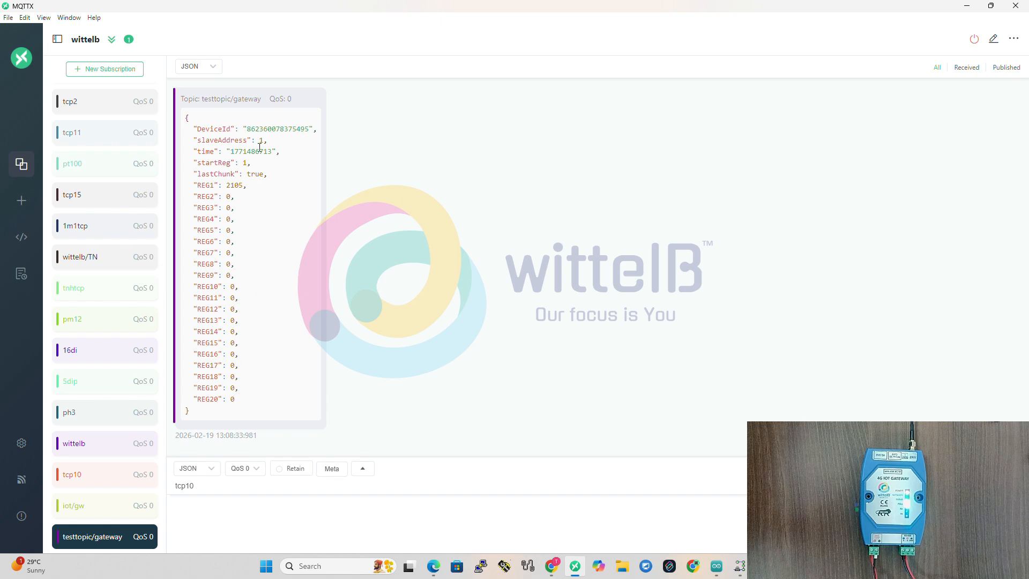
# In MQTTX, examine the testtopic/gateway message's device ID, slave address, time, start register and last chunk fields.
pyautogui.moveTo(254, 131); pyautogui.dragTo(315, 130)
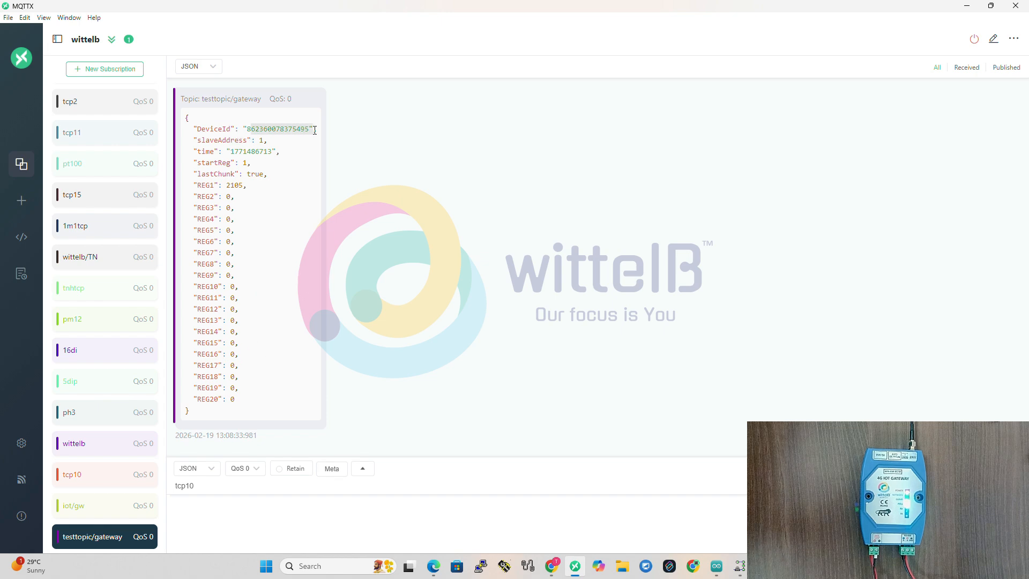
pyautogui.click(262, 143)
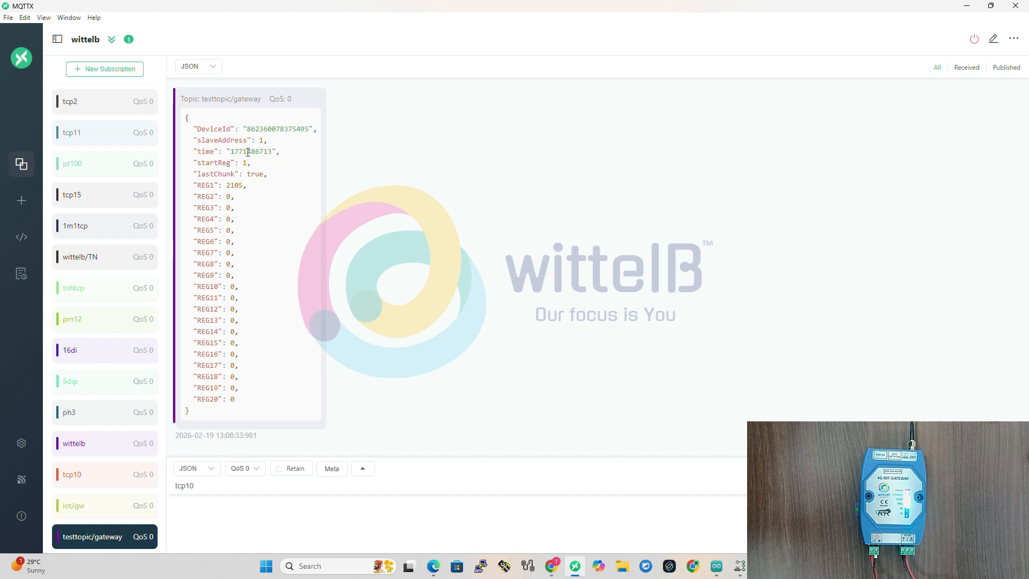
pyautogui.moveTo(234, 152); pyautogui.dragTo(274, 151)
pyautogui.doubleClick(244, 163)
pyautogui.moveTo(246, 175); pyautogui.dragTo(266, 175)
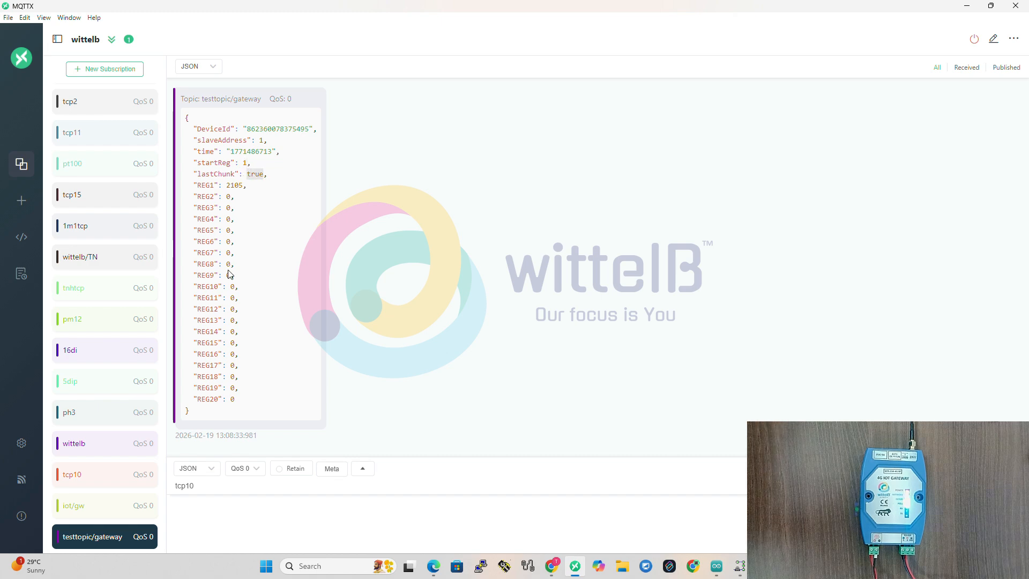
# Examine the REG1 to REG20 values in the received message together with its lastChunk flag.
pyautogui.moveTo(243, 404); pyautogui.dragTo(189, 184)
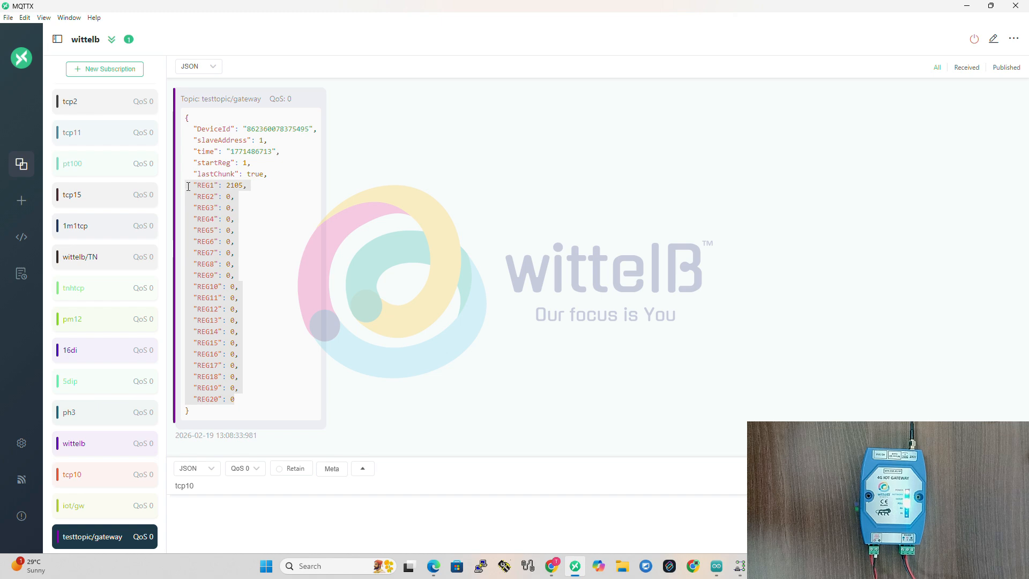
pyautogui.click(221, 203)
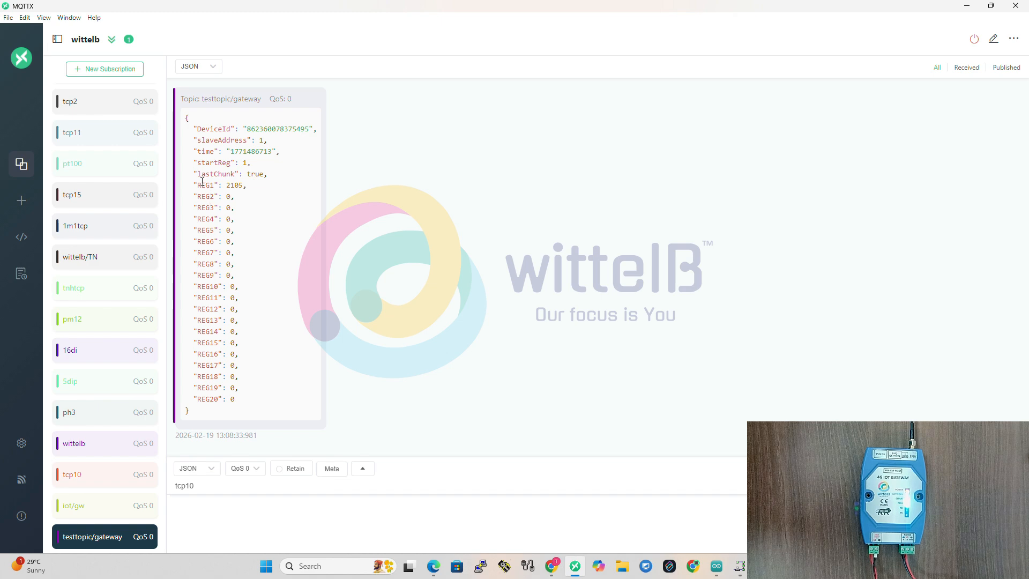
pyautogui.moveTo(201, 187); pyautogui.dragTo(258, 401)
pyautogui.doubleClick(260, 175)
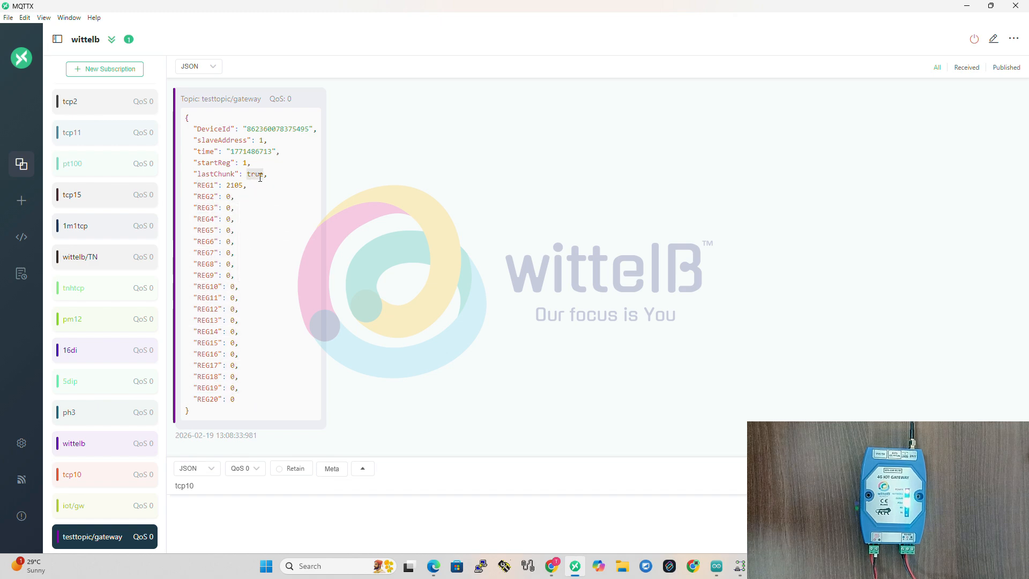
pyautogui.click(260, 184)
pyautogui.moveTo(198, 186); pyautogui.dragTo(287, 402)
pyautogui.click(288, 356)
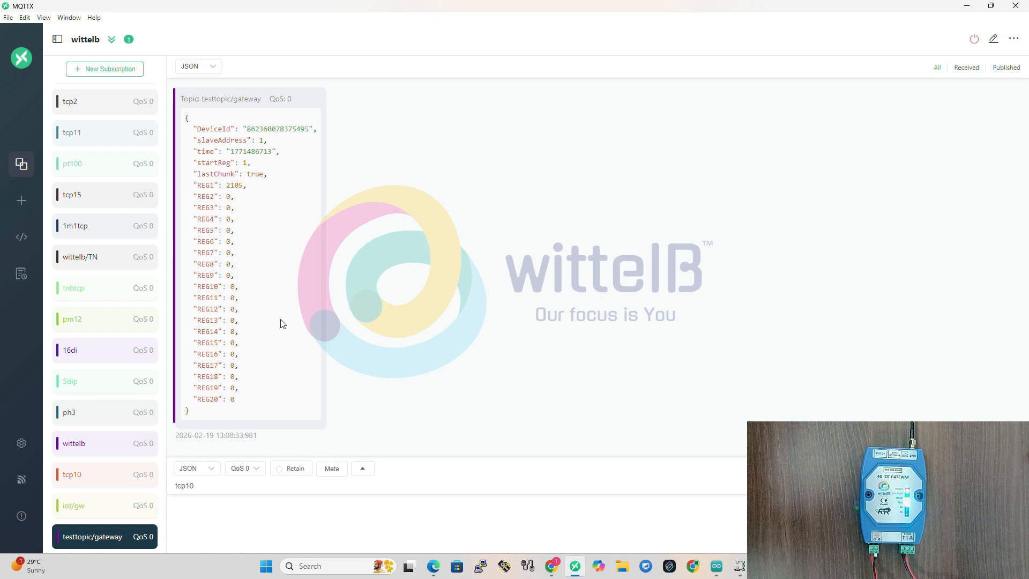